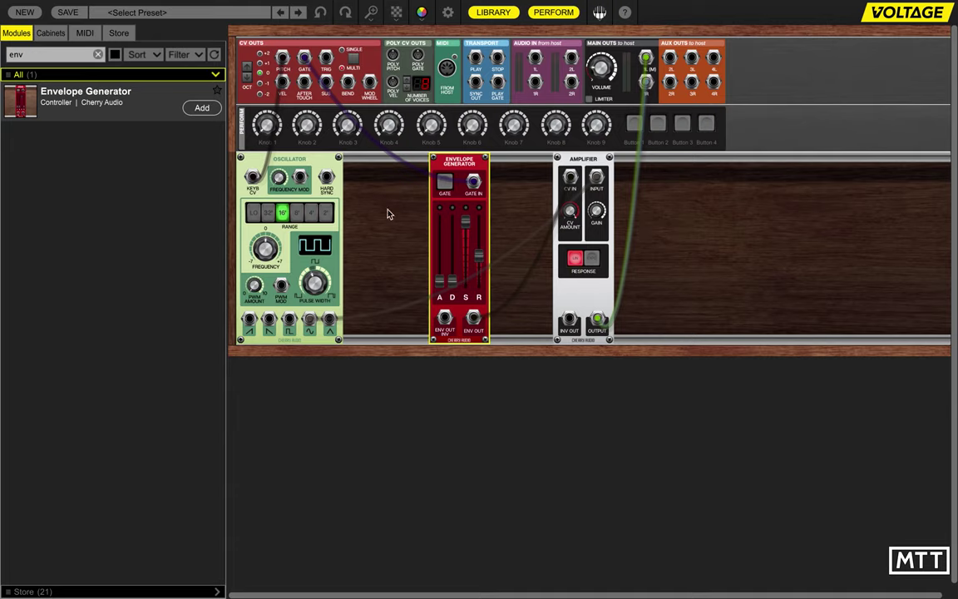
Patch the envelope output into the Amplifier's CV input, then move the Amplifier and Envelope Generator right.
{"action": "left_click_drag", "start_coordinate": [473, 318], "coordinate": [569, 175]}
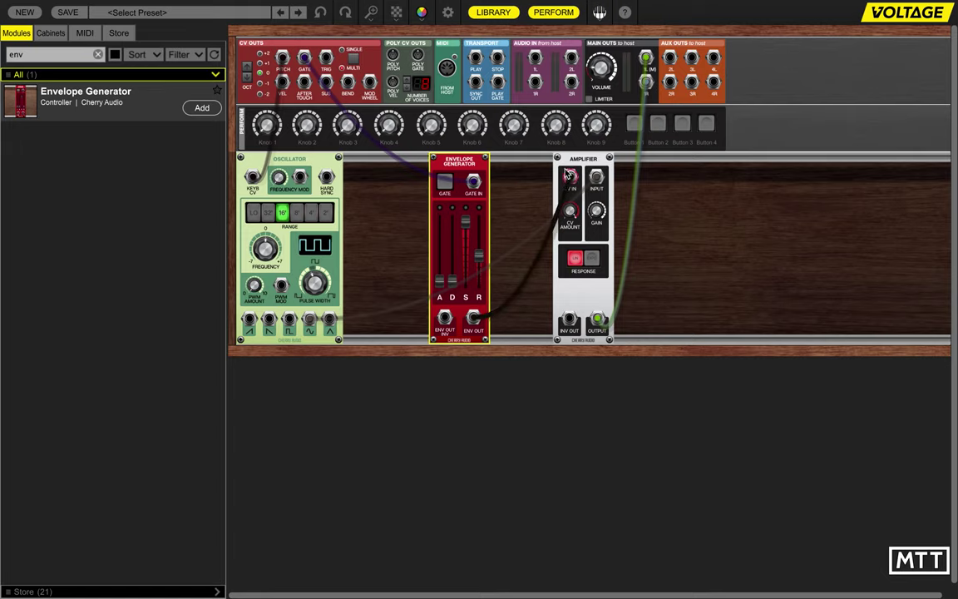
{"action": "left_click_drag", "start_coordinate": [583, 162], "coordinate": [697, 162]}
{"action": "left_click_drag", "start_coordinate": [459, 162], "coordinate": [634, 177]}
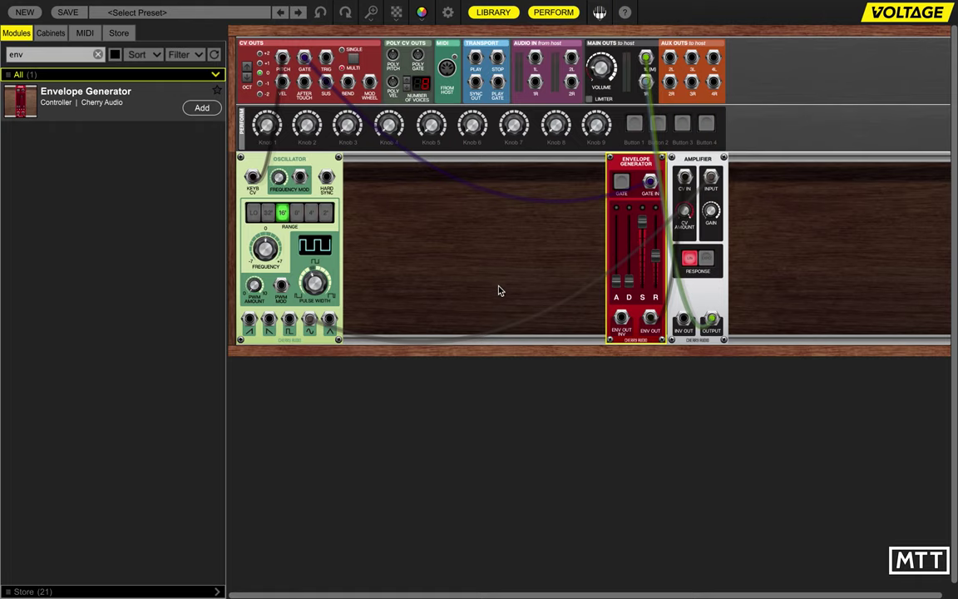
{"action": "left_click_drag", "start_coordinate": [640, 170], "coordinate": [495, 254]}
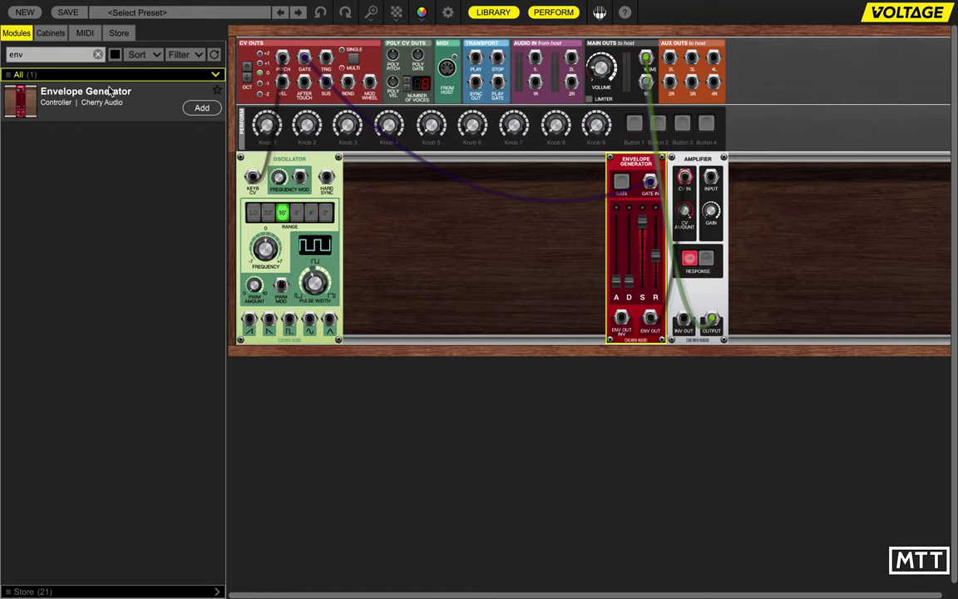
Add a second Envelope Generator, shift it right, and place a Filter found via 'fil' into the rack.
{"action": "left_click", "coordinate": [197, 110]}
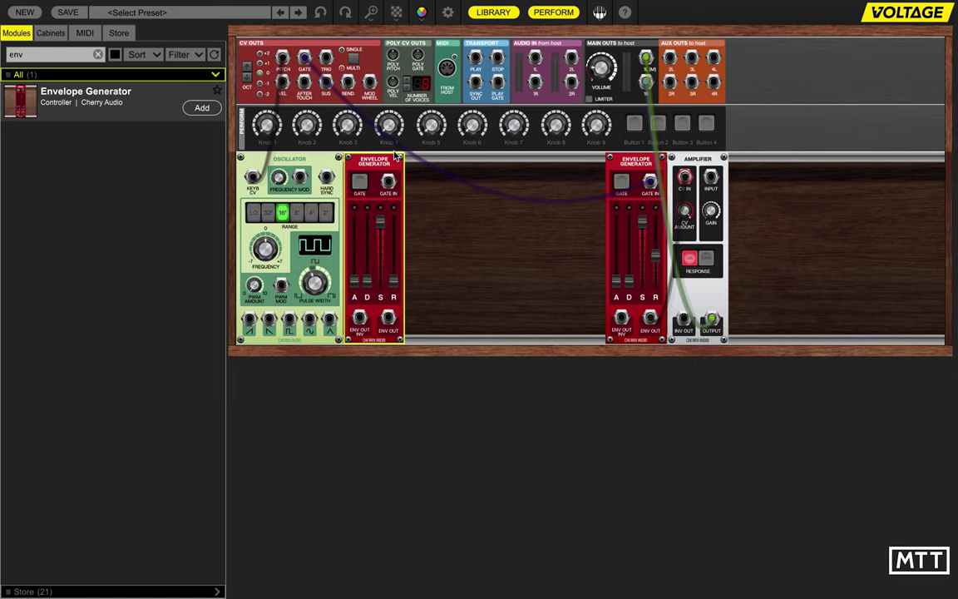
{"action": "left_click_drag", "start_coordinate": [371, 159], "coordinate": [442, 164]}
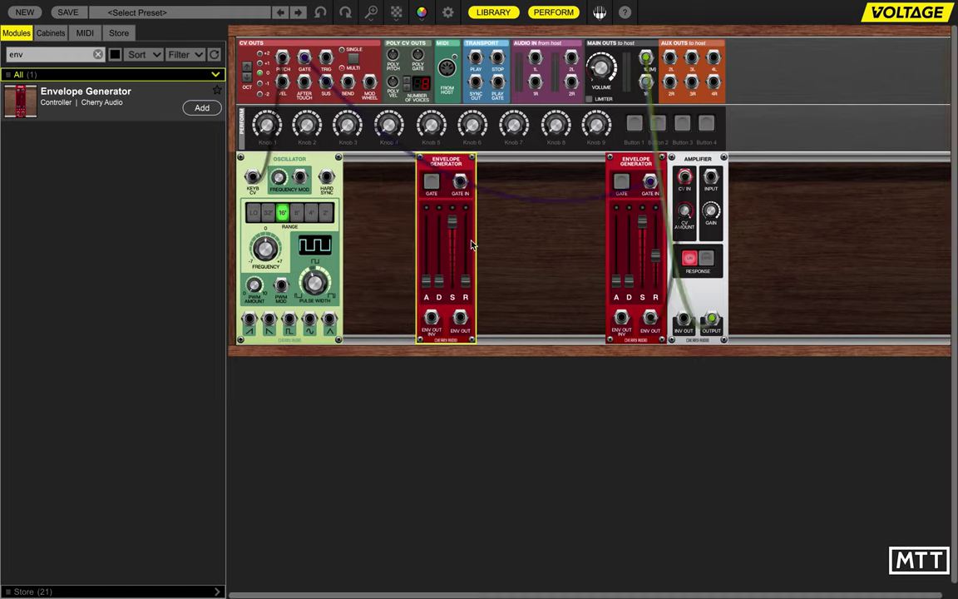
{"action": "double_click", "coordinate": [39, 54]}
{"action": "type", "text": "fil"}
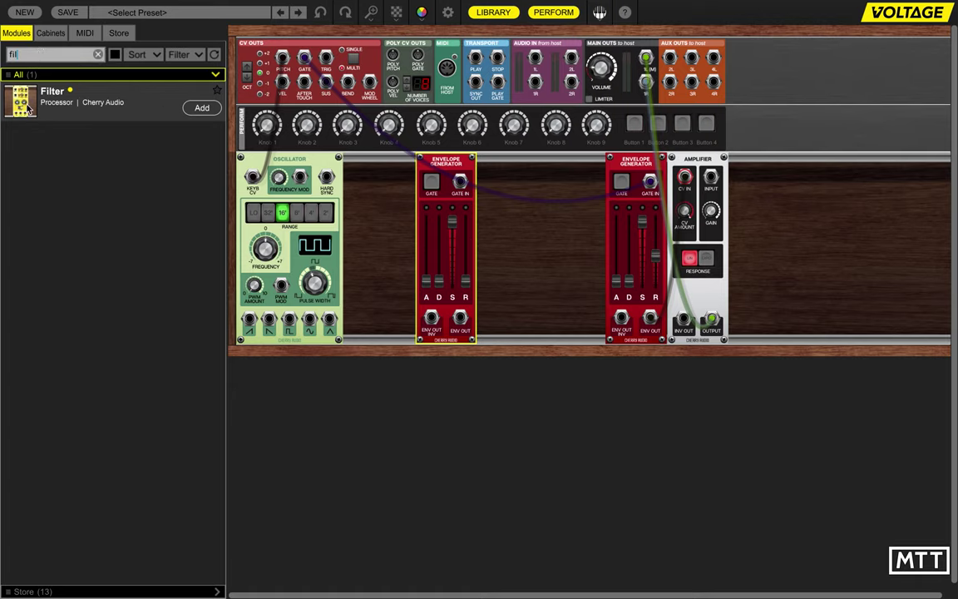
{"action": "left_click_drag", "start_coordinate": [26, 98], "coordinate": [572, 158]}
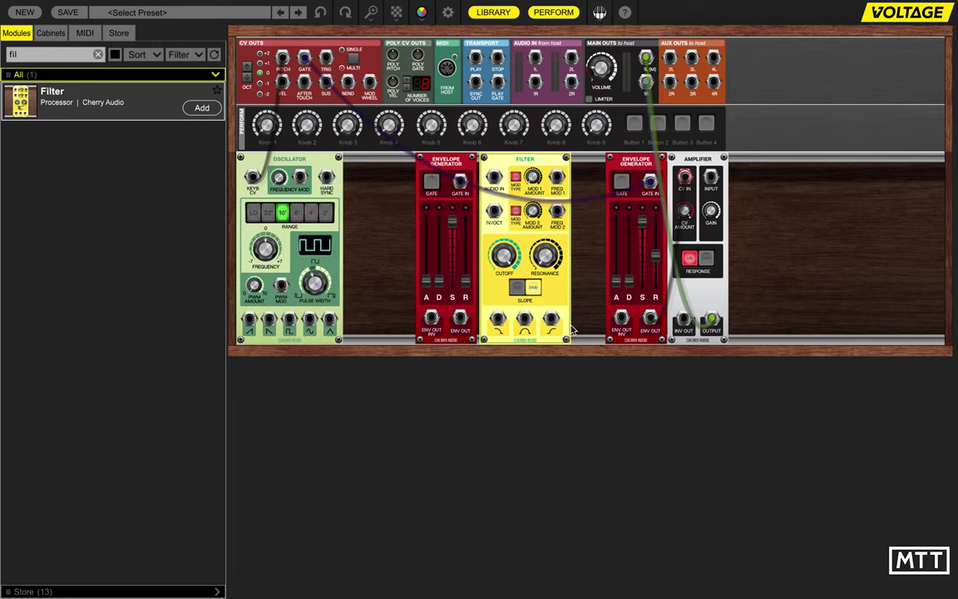
Send the keyboard gate from CV Outs to the first Envelope Generator's GATE IN.
{"action": "left_click_drag", "start_coordinate": [500, 161], "coordinate": [497, 162]}
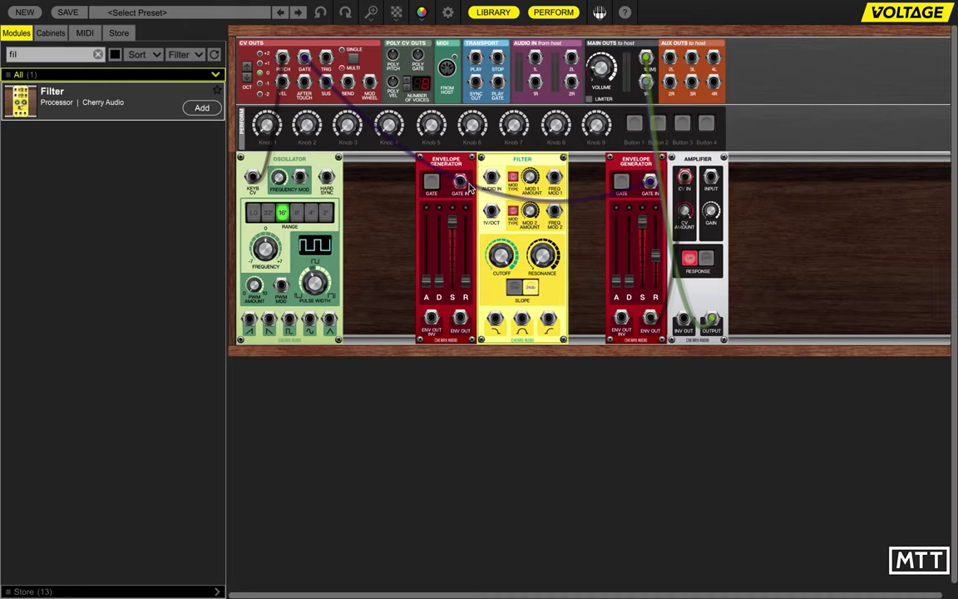
{"action": "left_click", "coordinate": [304, 65]}
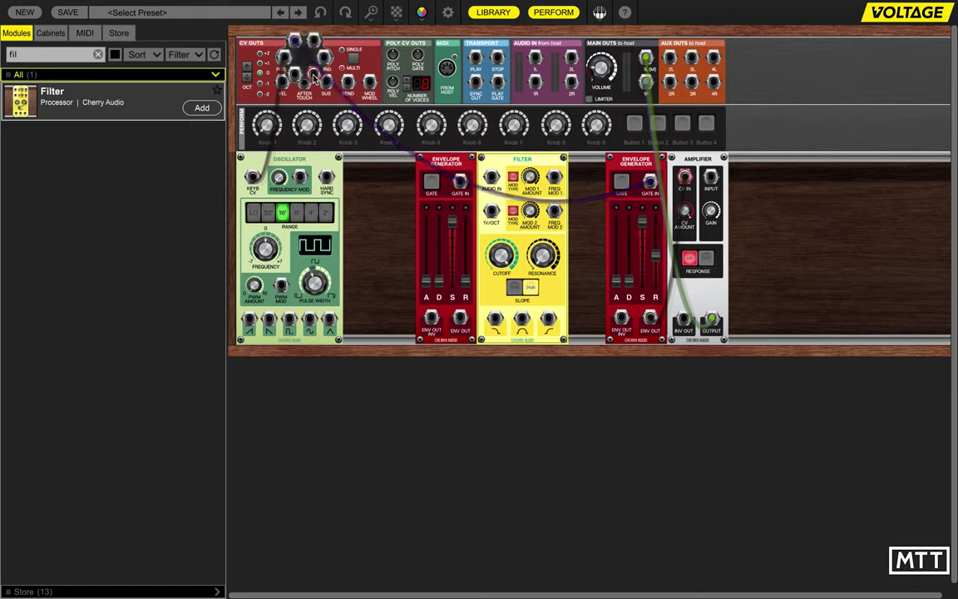
{"action": "left_click_drag", "start_coordinate": [317, 79], "coordinate": [463, 185]}
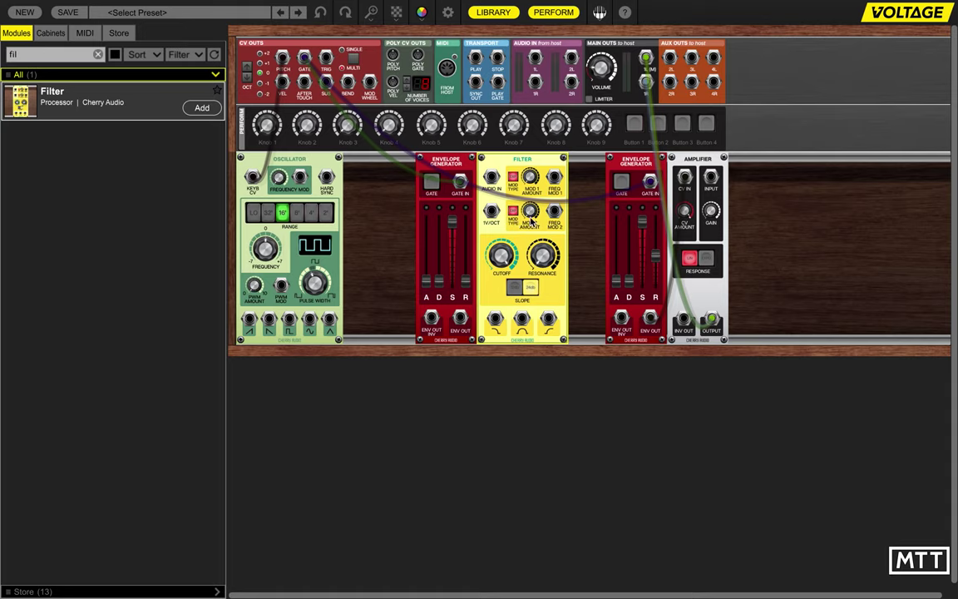
Patch the envelope output and the oscillator's square wave into the Filter, and the Filter output to the Amplifier.
{"action": "left_click_drag", "start_coordinate": [524, 156], "coordinate": [526, 160]}
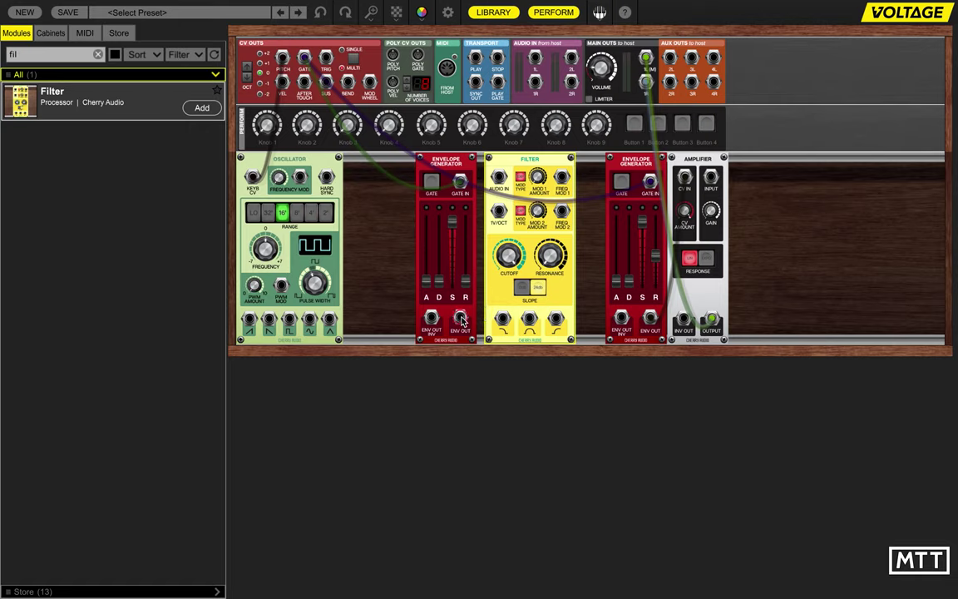
{"action": "left_click_drag", "start_coordinate": [460, 318], "coordinate": [563, 178]}
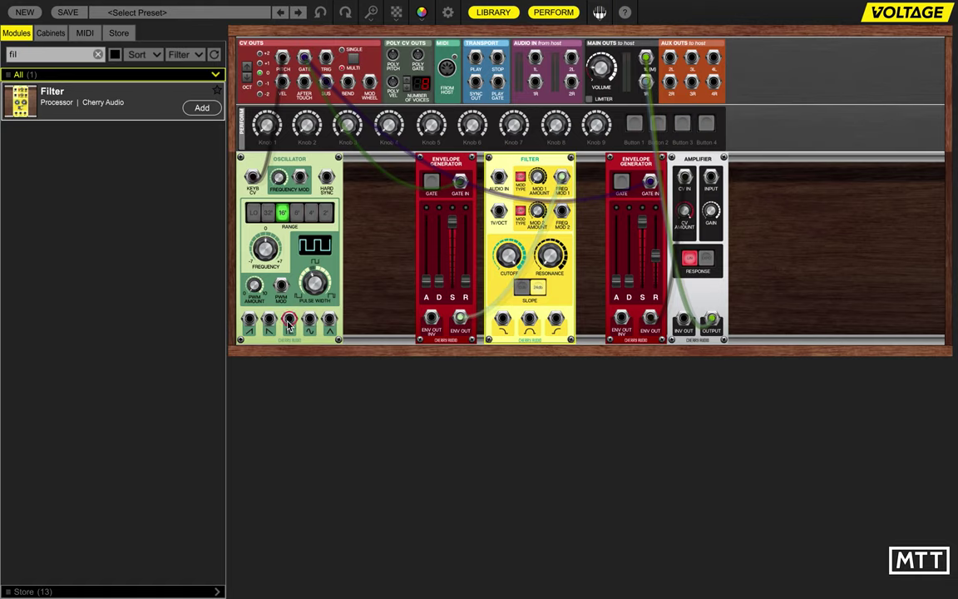
{"action": "left_click_drag", "start_coordinate": [289, 320], "coordinate": [499, 179]}
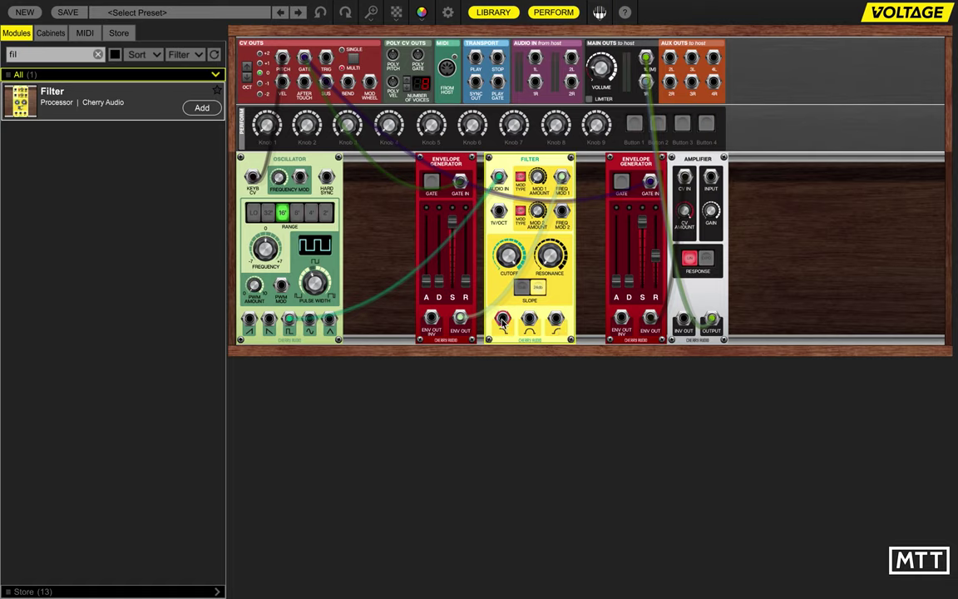
{"action": "left_click_drag", "start_coordinate": [503, 320], "coordinate": [713, 183]}
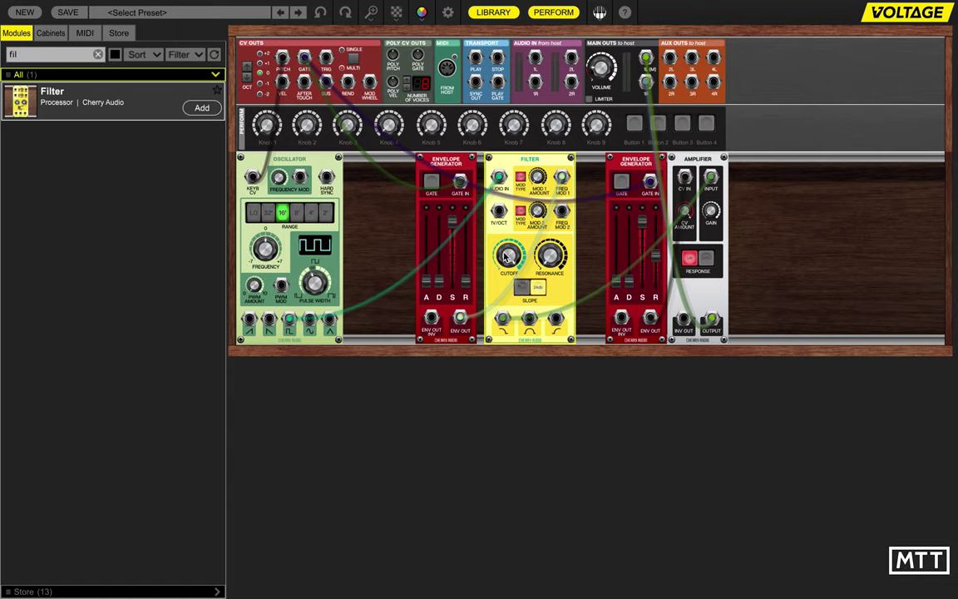
Lower the Filter cutoff to about 3718.7 Hz and raise resonance to 31.7%.
{"action": "mouse_move", "coordinate": [505, 257]}
{"action": "left_mouse_down"}
{"action": "mouse_move", "coordinate": [513, 381]}
{"action": "mouse_move", "coordinate": [509, 271]}
{"action": "left_mouse_up"}
{"action": "mouse_move", "coordinate": [552, 231]}
{"action": "left_click_drag", "start_coordinate": [509, 257], "coordinate": [504, 315]}
{"action": "left_click_drag", "start_coordinate": [549, 263], "coordinate": [507, 250]}
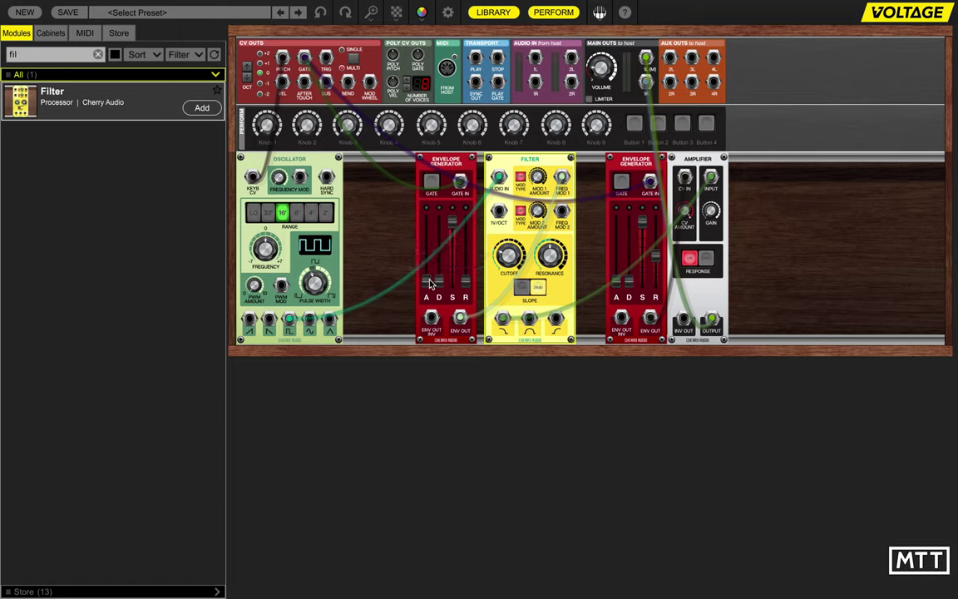
Set envelope modulation to 87%, filter envelope sustain 0, decay 2854.5 ms, longer attack, and patch lowpass out to Amplifier.
{"action": "left_click_drag", "start_coordinate": [426, 285], "coordinate": [427, 243]}
{"action": "left_click_drag", "start_coordinate": [537, 177], "coordinate": [539, 106]}
{"action": "left_click_drag", "start_coordinate": [451, 222], "coordinate": [453, 303]}
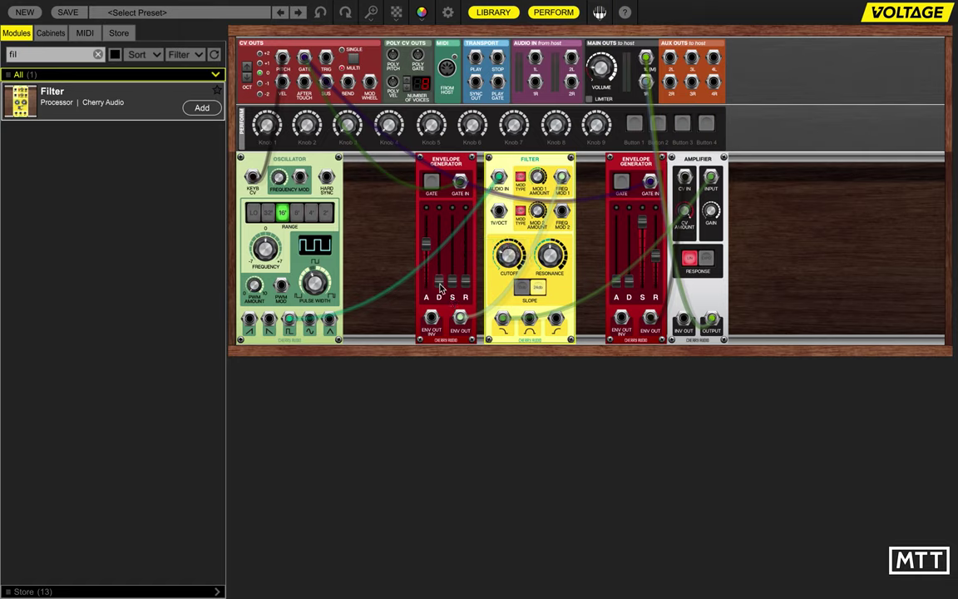
{"action": "left_click_drag", "start_coordinate": [441, 287], "coordinate": [441, 248]}
{"action": "left_click_drag", "start_coordinate": [462, 281], "coordinate": [511, 313]}
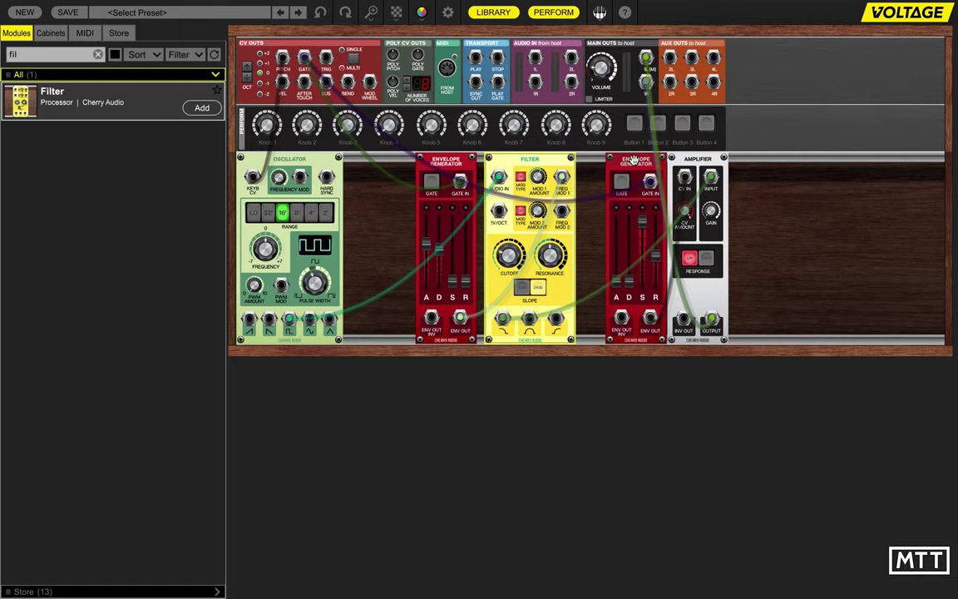
Slide the Amplifier, second Envelope Generator, Filter and first Envelope Generator right so they sit packed together.
{"action": "left_click_drag", "start_coordinate": [721, 159], "coordinate": [804, 159]}
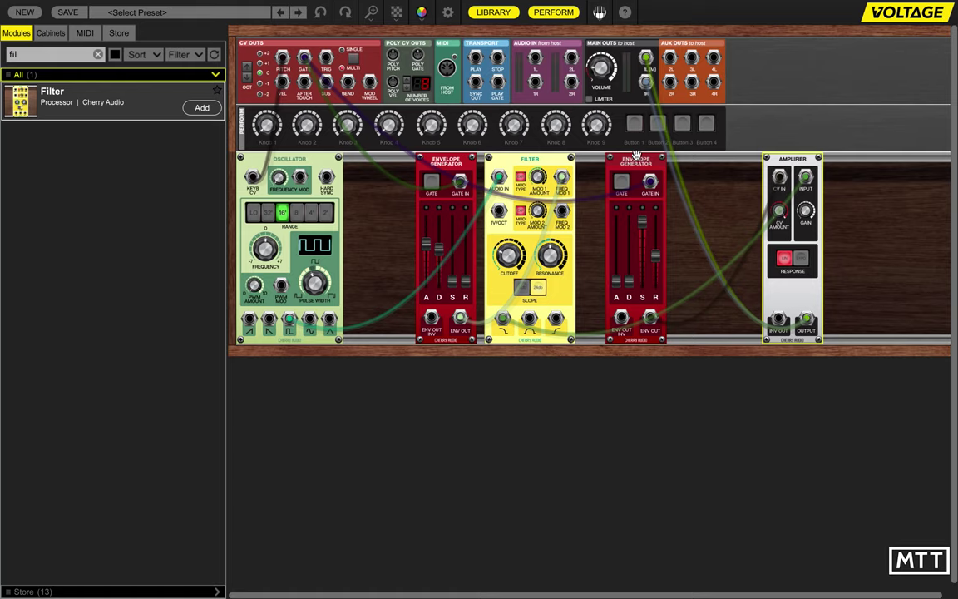
{"action": "left_click_drag", "start_coordinate": [645, 159], "coordinate": [739, 158]}
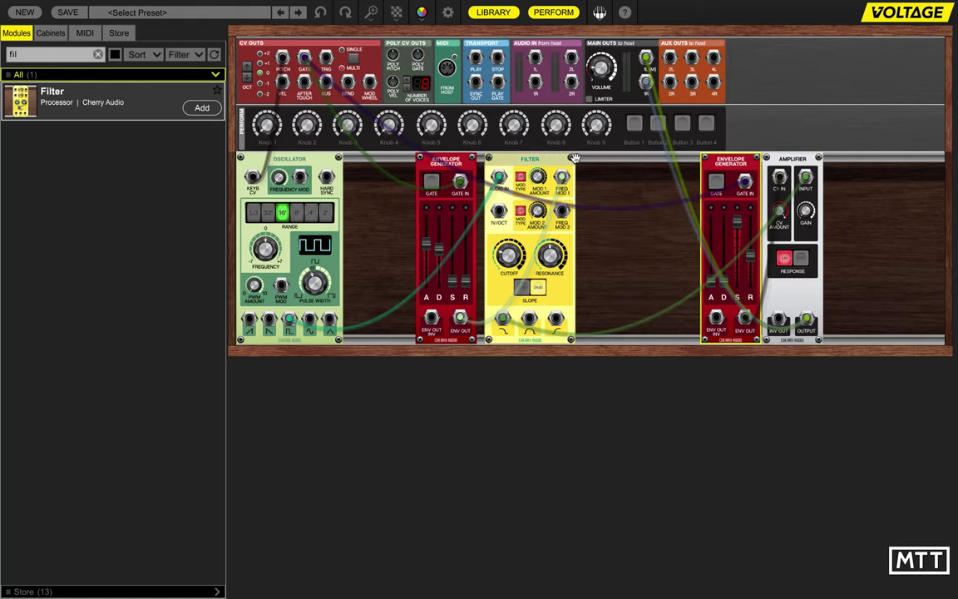
{"action": "left_click_drag", "start_coordinate": [545, 158], "coordinate": [623, 158]}
{"action": "left_click_drag", "start_coordinate": [452, 163], "coordinate": [538, 160]}
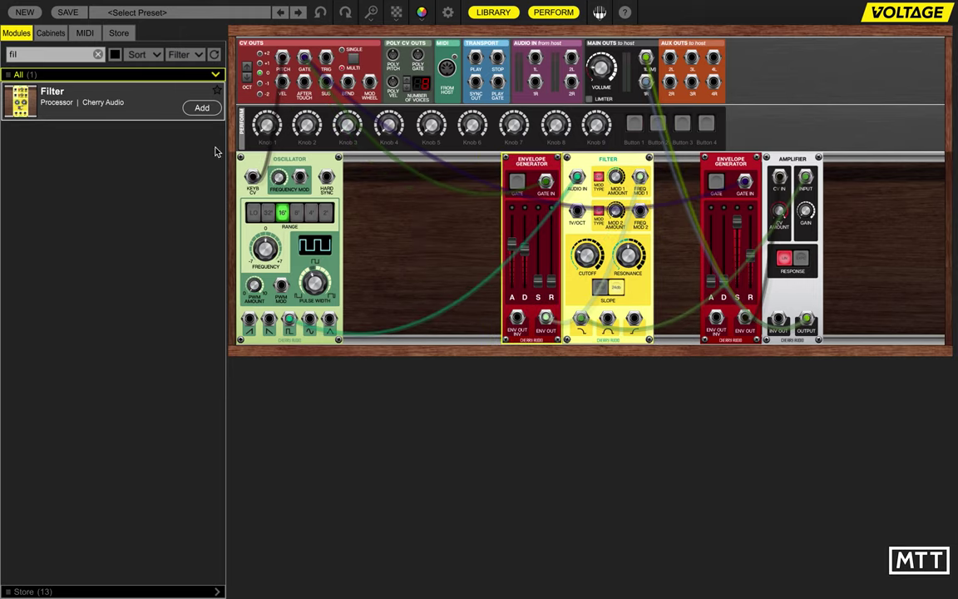
Add a second Oscillator found via 'osc' and patch CV OUTS PITCH into its KEYS CV input.
{"action": "double_click", "coordinate": [27, 53]}
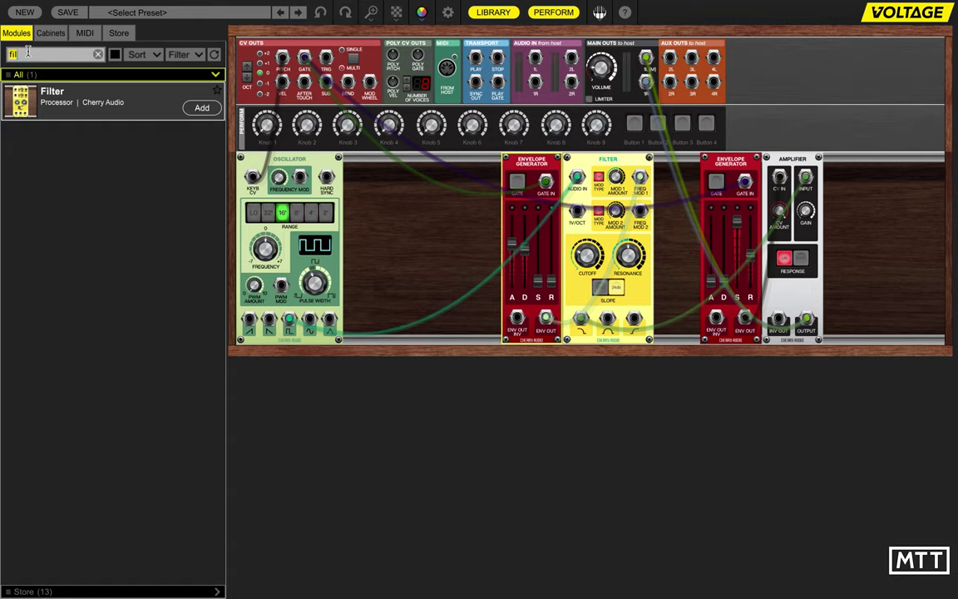
{"action": "type", "text": "osc"}
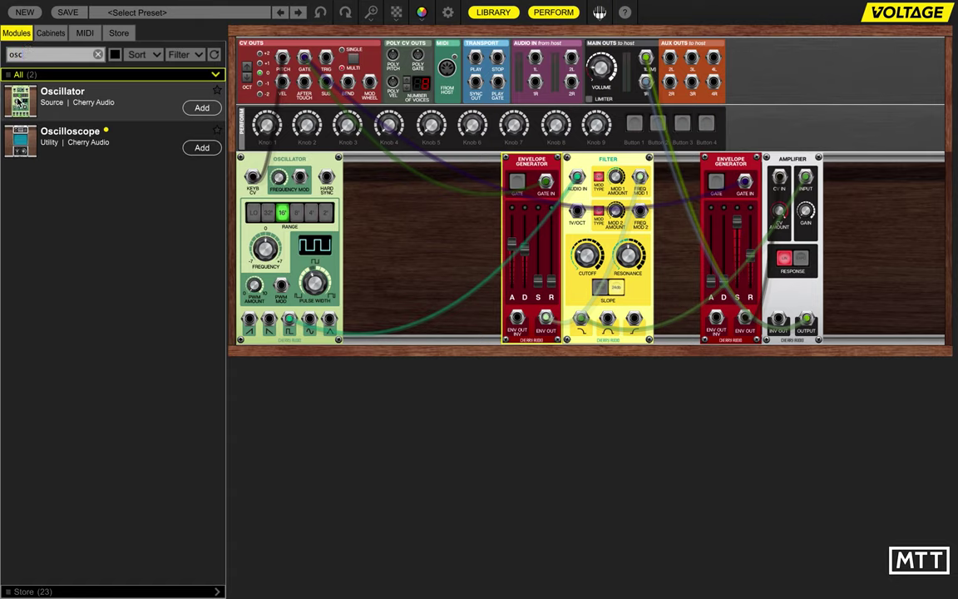
{"action": "left_click", "coordinate": [201, 108]}
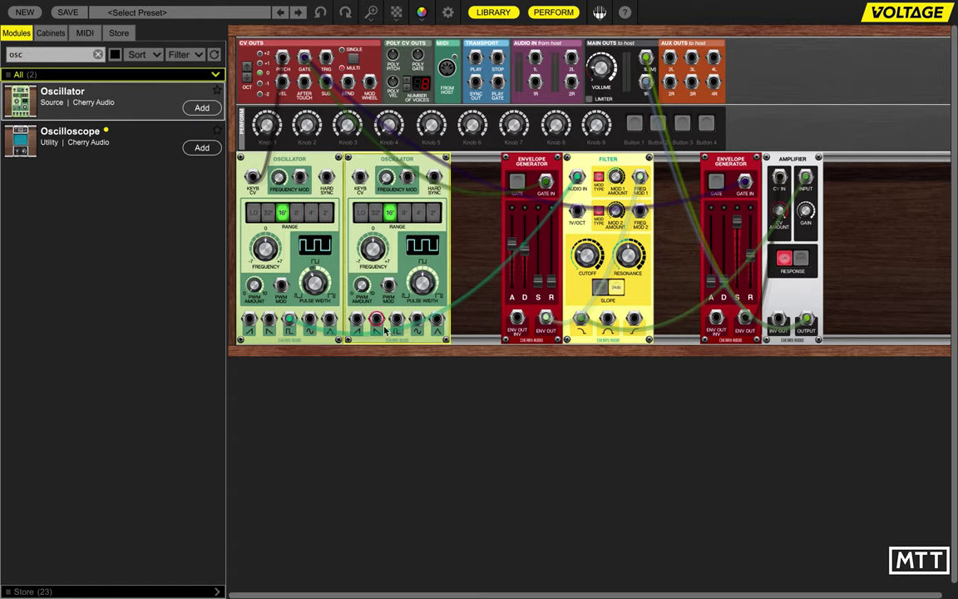
{"action": "left_click_drag", "start_coordinate": [253, 177], "coordinate": [360, 177]}
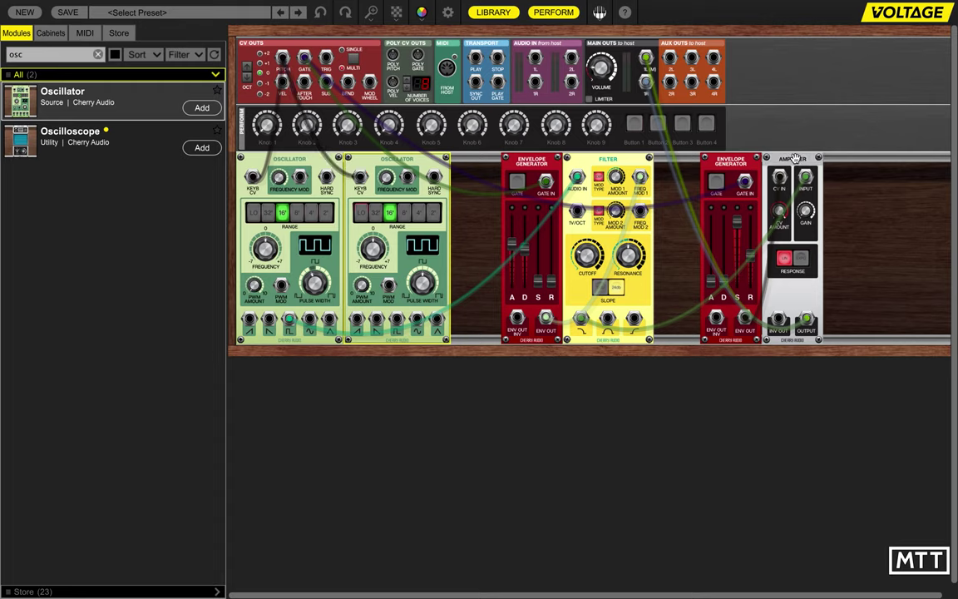
Shift the Amplifier, second Envelope Generator, Filter and first Envelope Generator further right.
{"action": "left_click_drag", "start_coordinate": [796, 158], "coordinate": [846, 158]}
{"action": "left_click_drag", "start_coordinate": [732, 162], "coordinate": [782, 162]}
{"action": "left_click_drag", "start_coordinate": [616, 158], "coordinate": [695, 156]}
{"action": "left_click_drag", "start_coordinate": [536, 160], "coordinate": [615, 161]}
Find the Six-Input Mixer with 'mix' and place it in the rack after the oscillators.
{"action": "double_click", "coordinate": [75, 55]}
{"action": "type", "text": "m"}
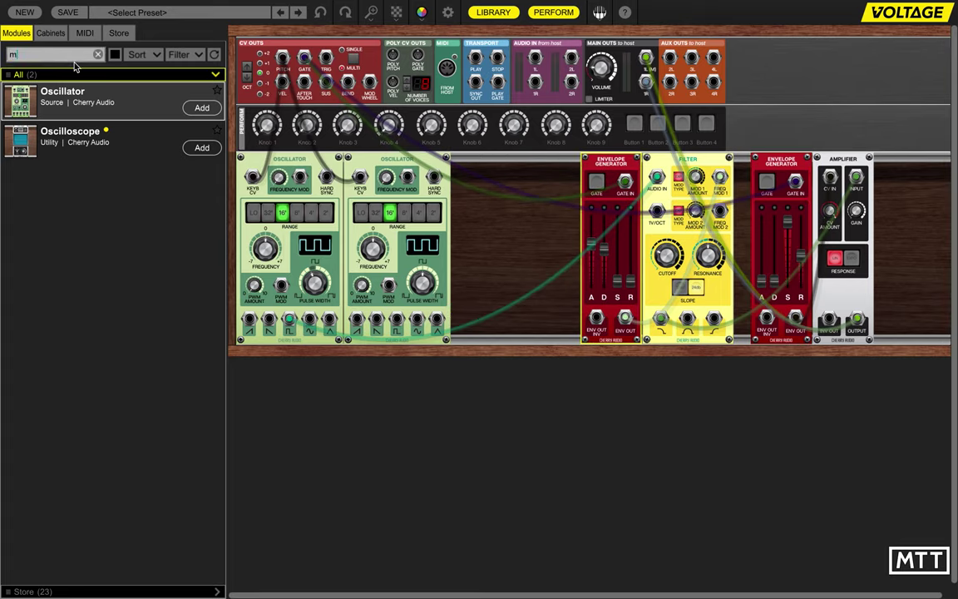
{"action": "type", "text": "ix"}
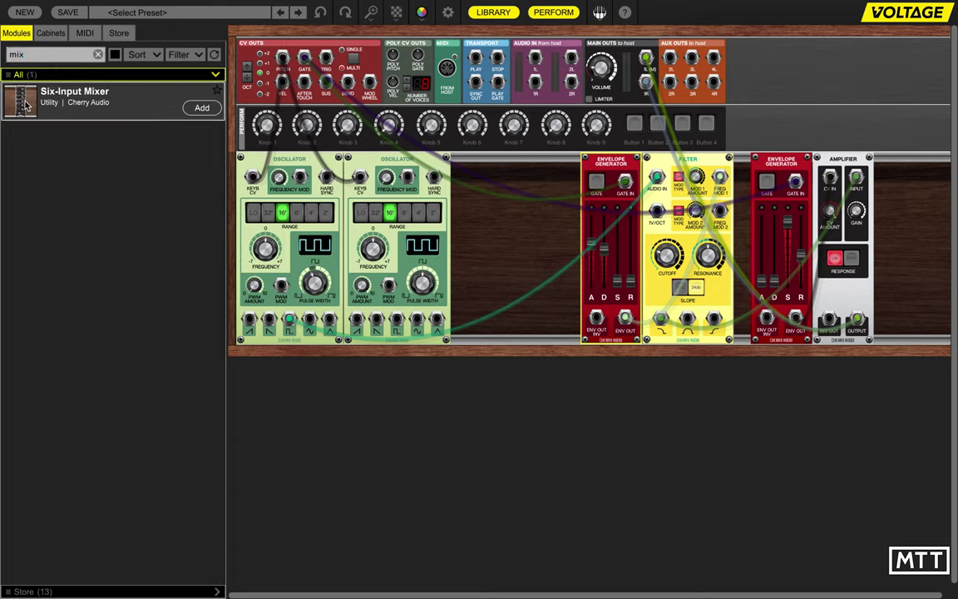
{"action": "left_click_drag", "start_coordinate": [32, 106], "coordinate": [471, 163]}
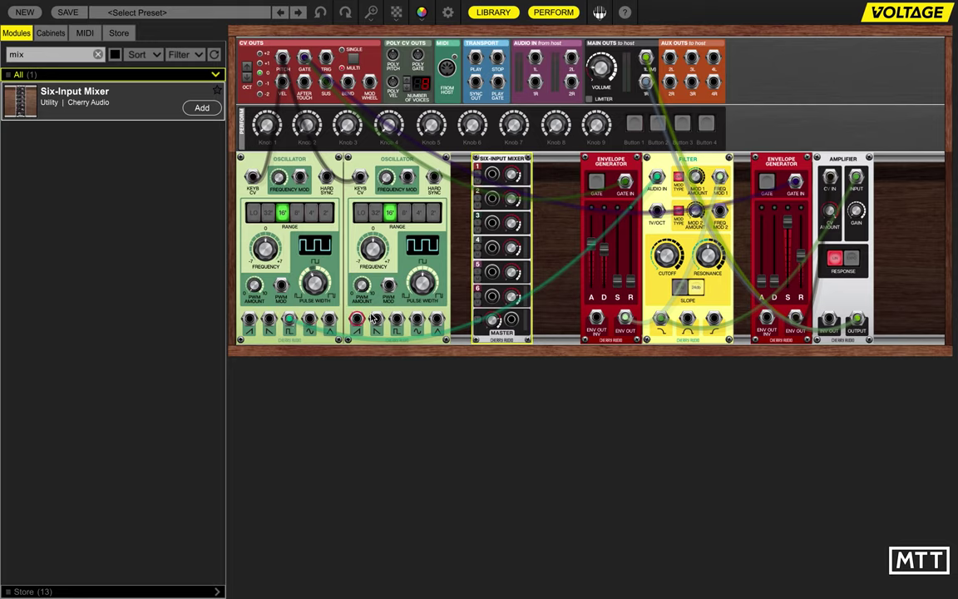
Cable both oscillators into mixer channels 1 and 2, and the mixer output into the Filter's Audio In.
{"action": "left_click_drag", "start_coordinate": [269, 320], "coordinate": [517, 198]}
{"action": "left_click_drag", "start_coordinate": [586, 189], "coordinate": [494, 175]}
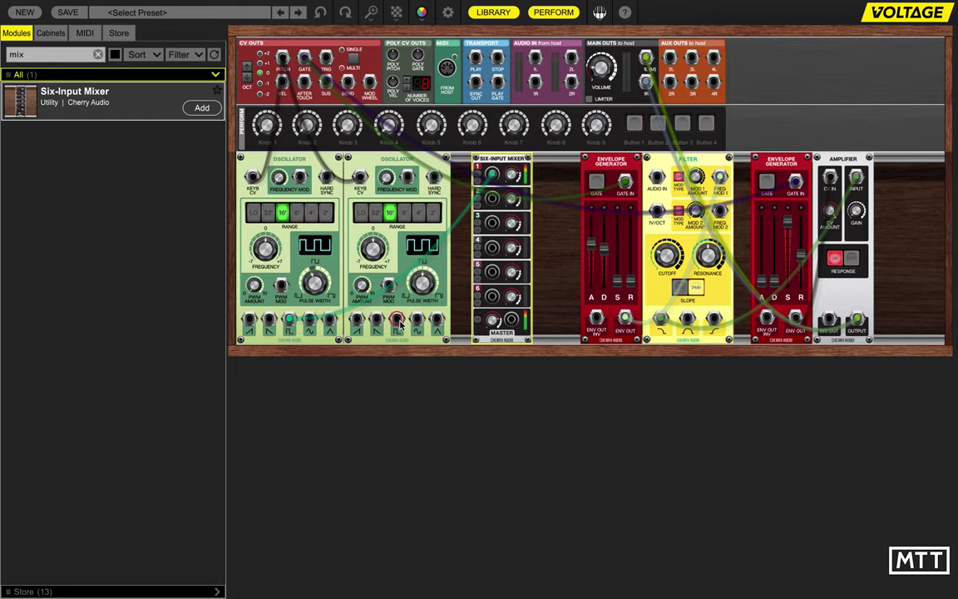
{"action": "left_click_drag", "start_coordinate": [400, 327], "coordinate": [494, 201]}
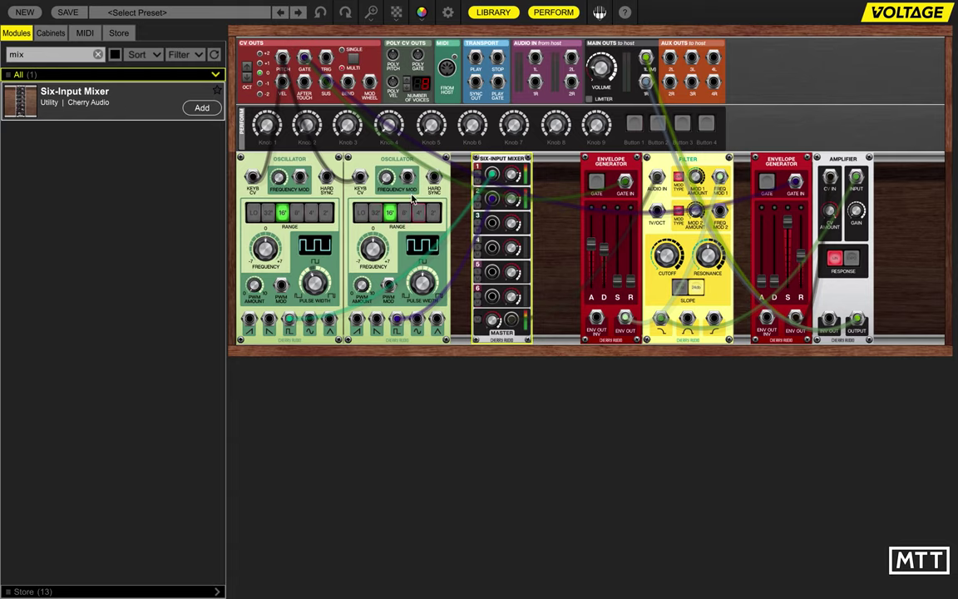
Set the second oscillator to 32' with 52.7% pulse width, and shorten the envelope attack to 21.6 ms.
{"action": "left_click", "coordinate": [375, 214]}
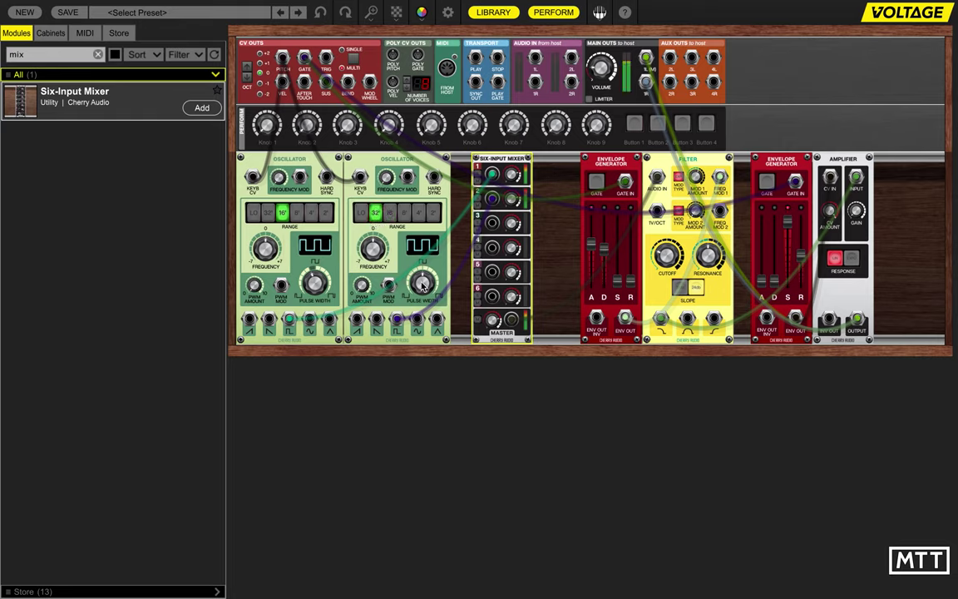
{"action": "mouse_move", "coordinate": [415, 300]}
{"action": "mouse_move", "coordinate": [416, 300]}
{"action": "left_mouse_down"}
{"action": "mouse_move", "coordinate": [416, 331]}
{"action": "mouse_move", "coordinate": [415, 278]}
{"action": "mouse_move", "coordinate": [418, 320]}
{"action": "mouse_move", "coordinate": [410, 307]}
{"action": "left_mouse_up"}
{"action": "mouse_move", "coordinate": [591, 265]}
{"action": "left_click_drag", "start_coordinate": [590, 265], "coordinate": [590, 278]}
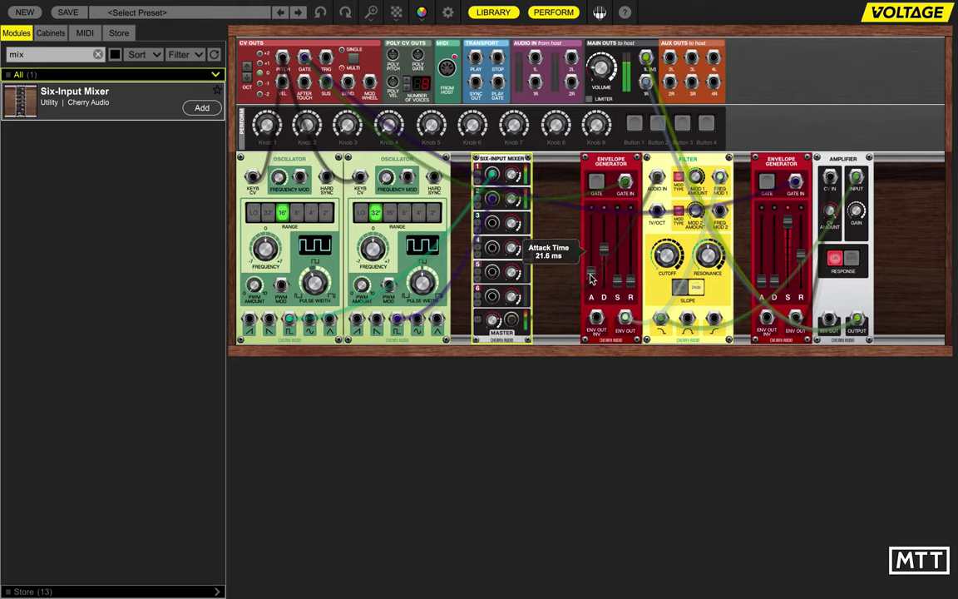
Step the second oscillator through LO, 16', 8', 4' and 2' ranges, then return it to 32'.
{"action": "left_click", "coordinate": [361, 213]}
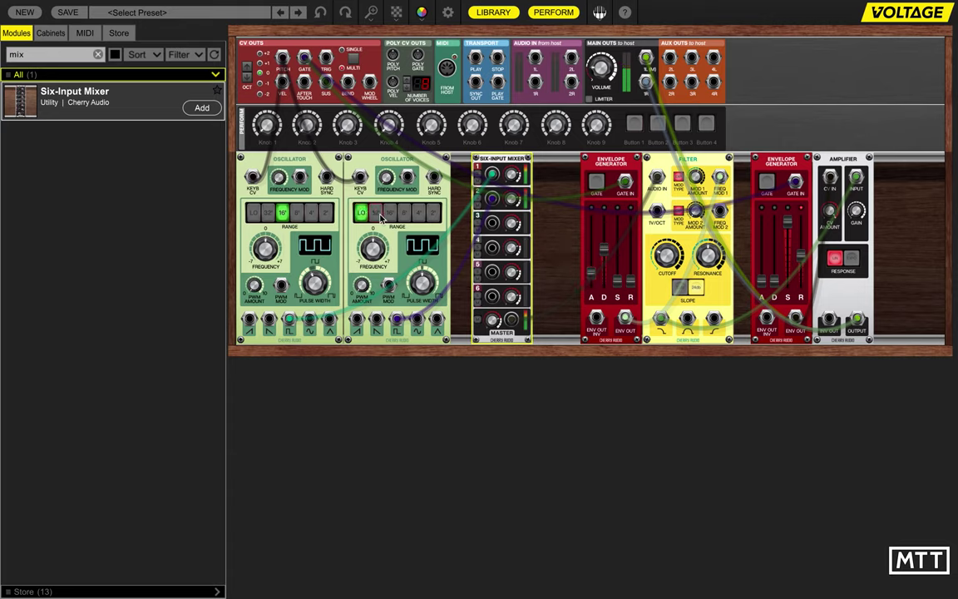
{"action": "left_click", "coordinate": [389, 212]}
{"action": "left_click", "coordinate": [405, 213]}
{"action": "left_click", "coordinate": [418, 213]}
{"action": "left_click", "coordinate": [433, 214]}
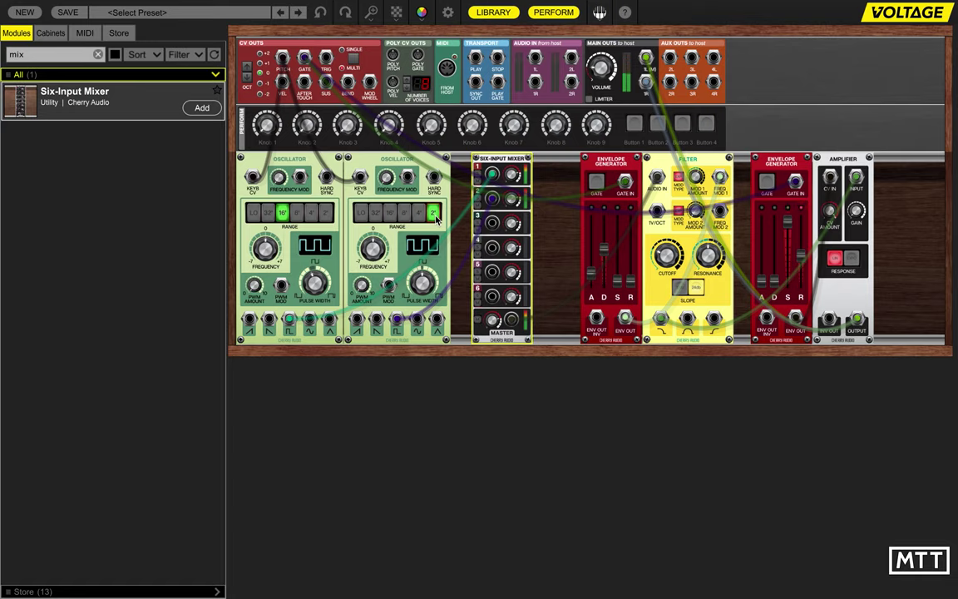
{"action": "left_click", "coordinate": [376, 212]}
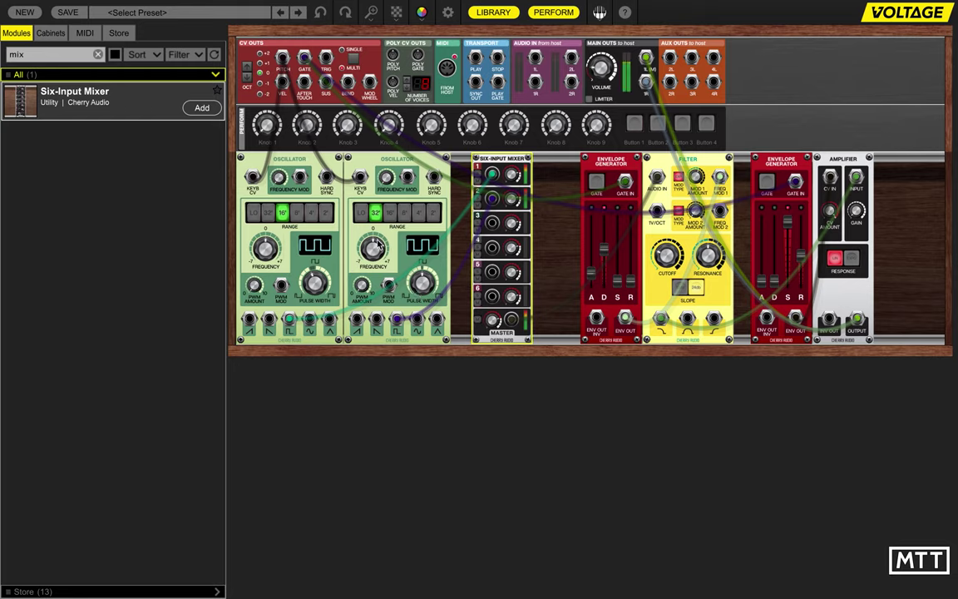
{"action": "mouse_move", "coordinate": [376, 246]}
Clear the Modules search field and scroll down the full list of 22 modules.
{"action": "left_click", "coordinate": [98, 54]}
{"action": "scroll", "coordinate": [138, 402], "scroll_direction": "down", "scroll_amount": 9}
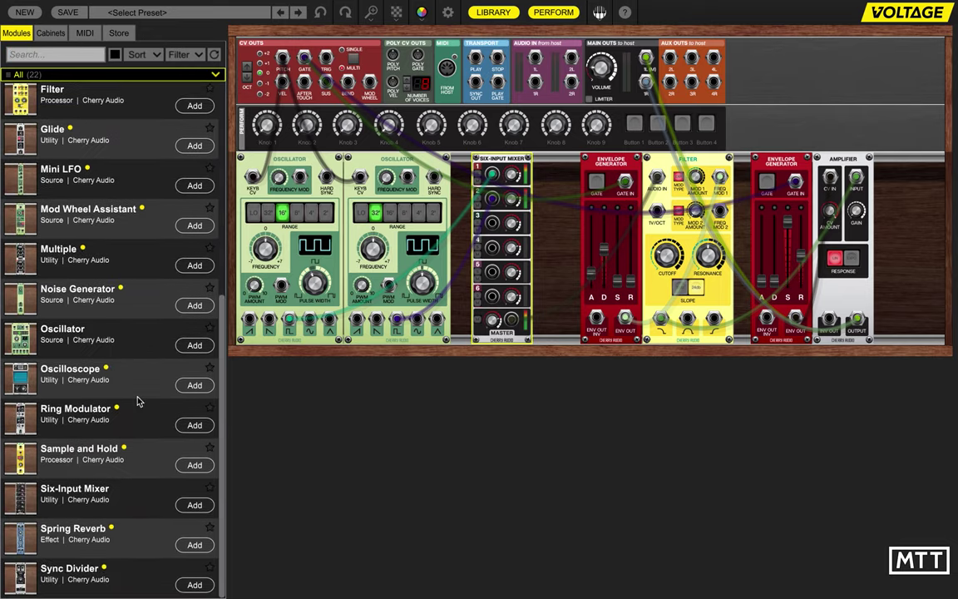